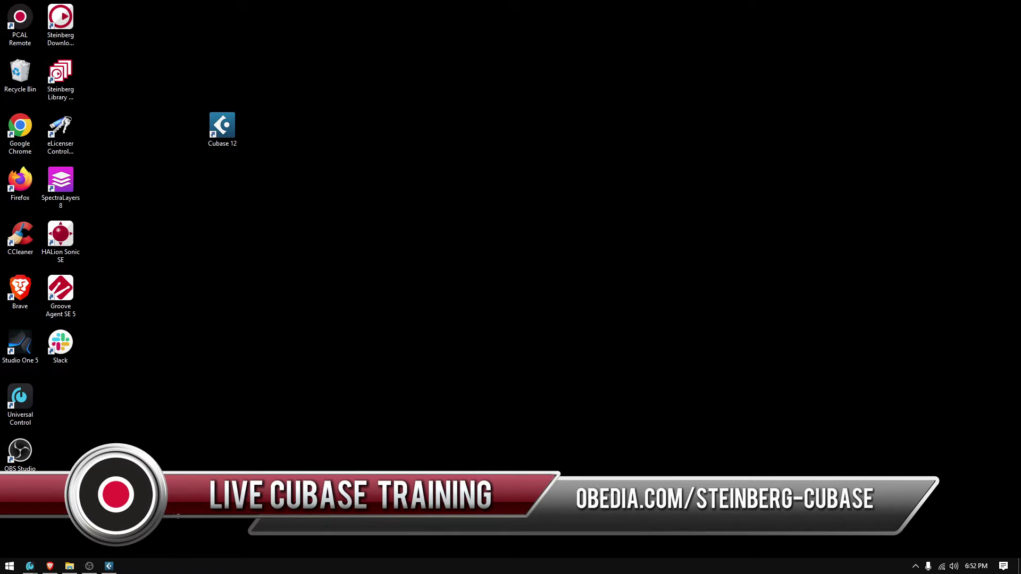
Step: Restore the Cubase 12 window for 'My Guitar Project' from the taskbar
left_click(109, 566)
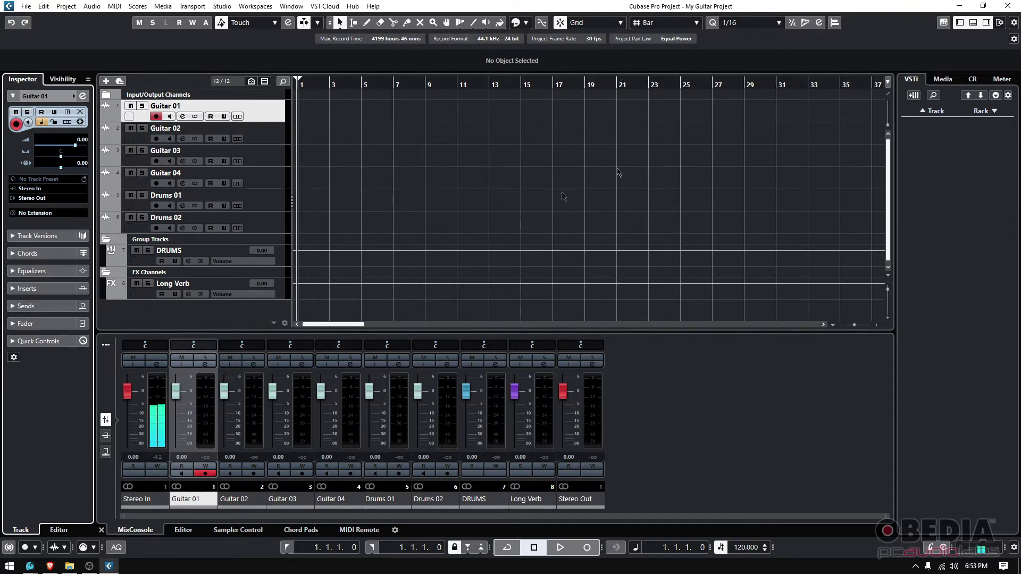
Step: Scroll and zoom the timeline to span about bars 1 to 29, then select Guitar 02
mouse_move(349, 325)
left_mouse_down()
mouse_move(362, 324)
mouse_move(341, 324)
mouse_move(467, 333)
mouse_move(334, 326)
left_mouse_up()
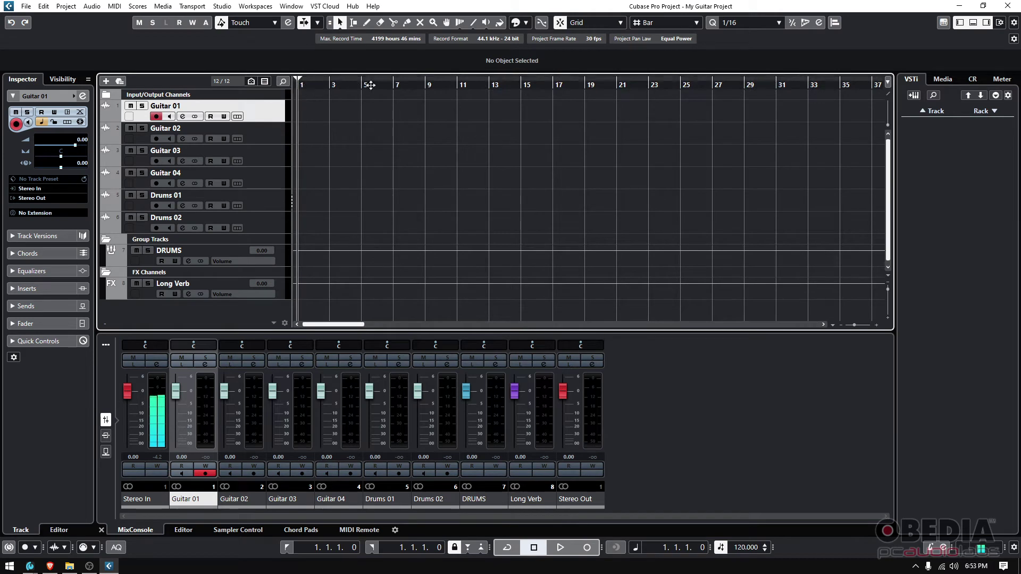
left_click(877, 327)
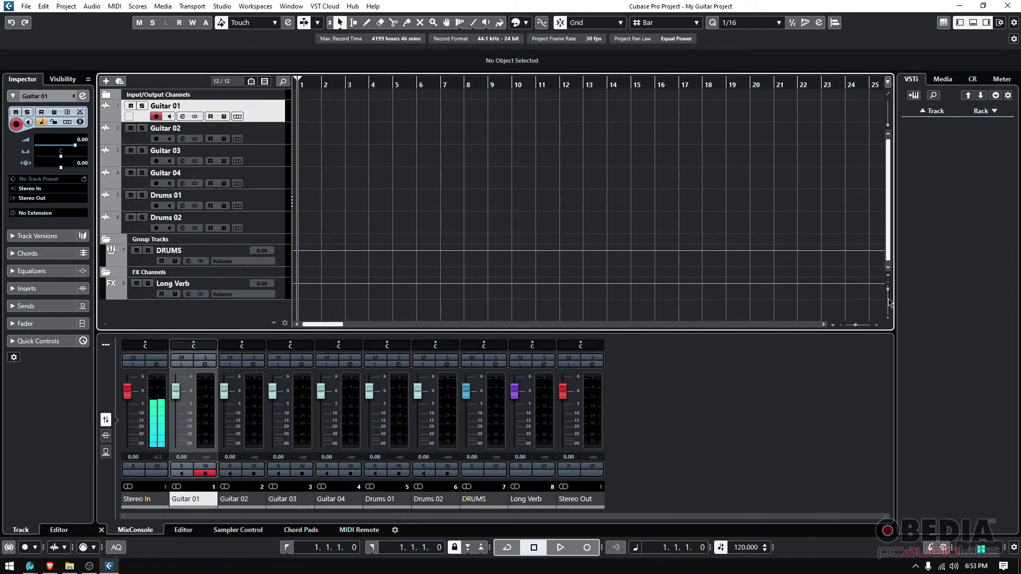
left_click(842, 324)
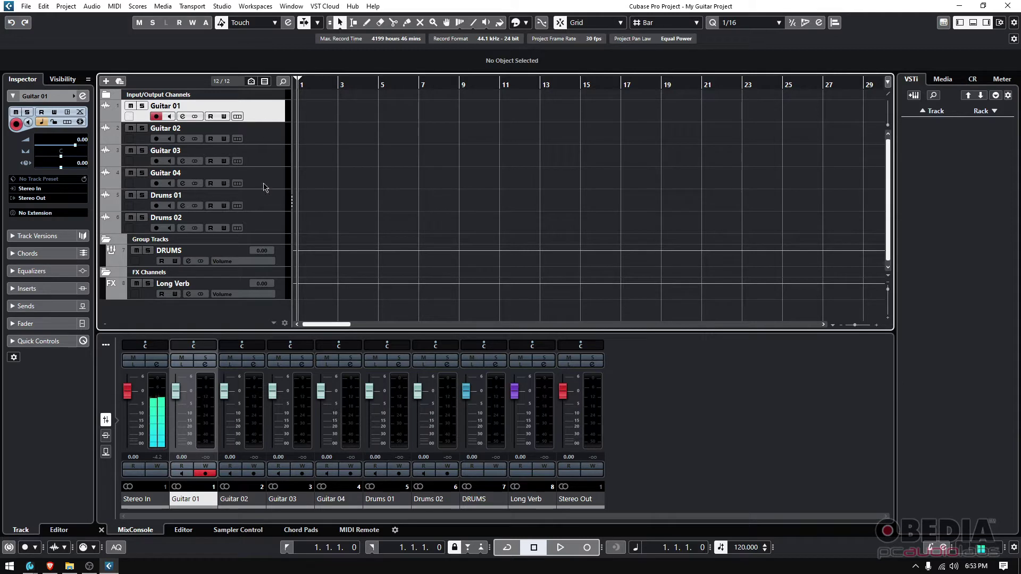
left_click(264, 138)
Step: Step through Guitar 03, Guitar 04, Drums 01, Guitar 01 and Guitar 02, ending on Guitar 03
left_click(266, 154)
left_click(267, 182)
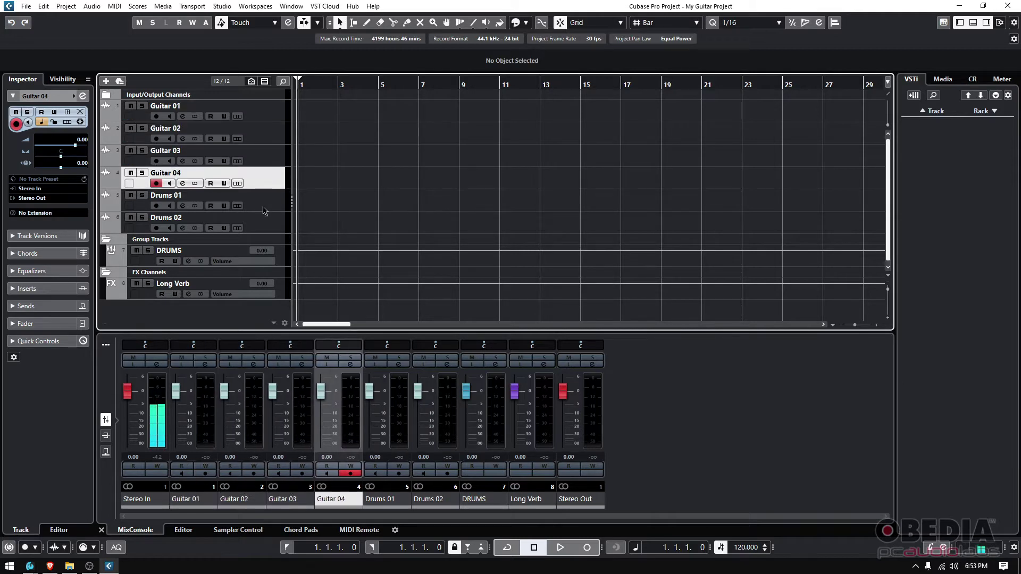
left_click(266, 207)
left_click(258, 115)
left_click(264, 139)
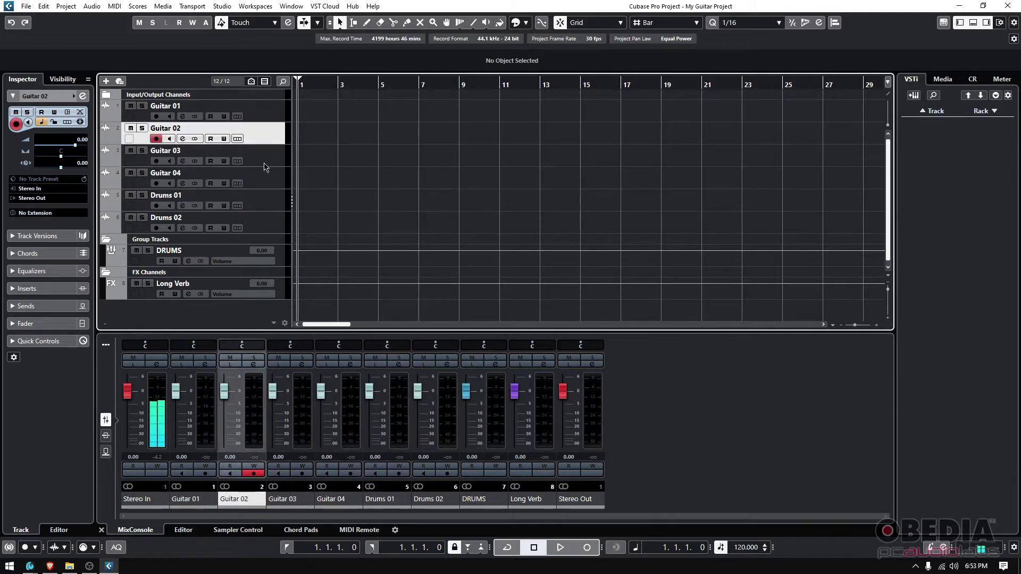
left_click(265, 166)
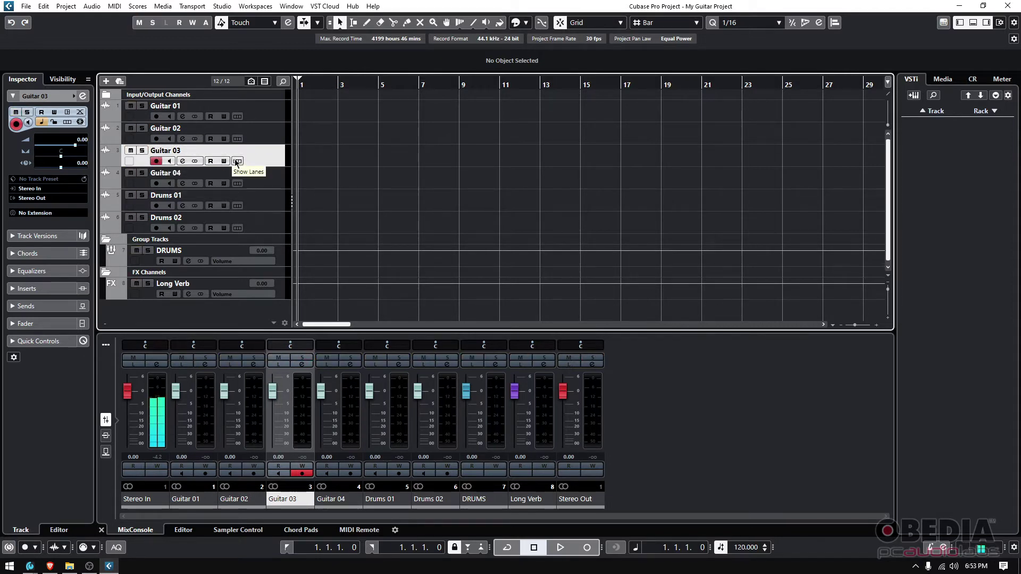
Step: Reselect Guitar 01, 02, then 03 as current, and show the left-zone Visibility list
left_click(260, 119)
left_click(260, 134)
left_click(262, 162)
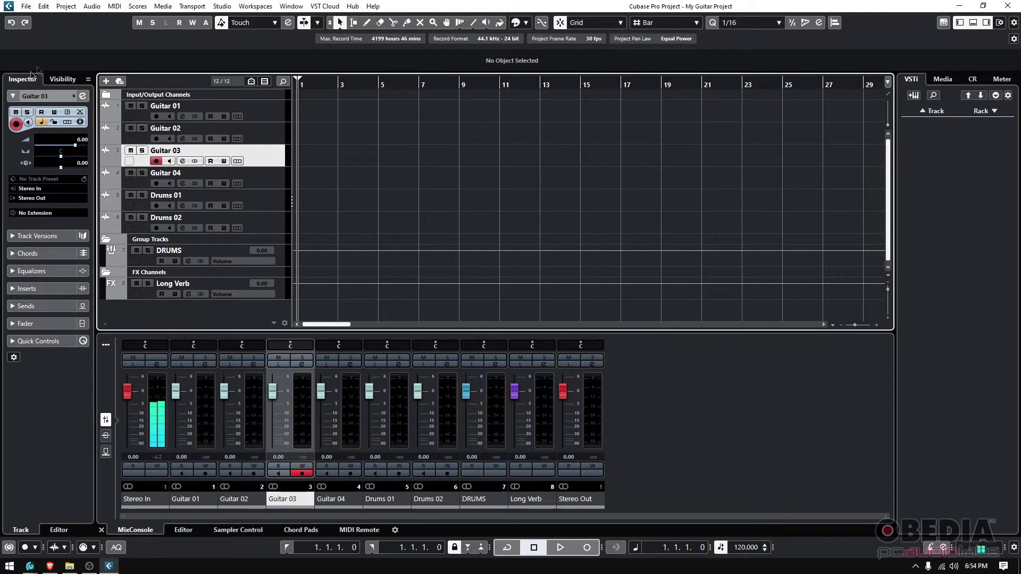
left_click(53, 81)
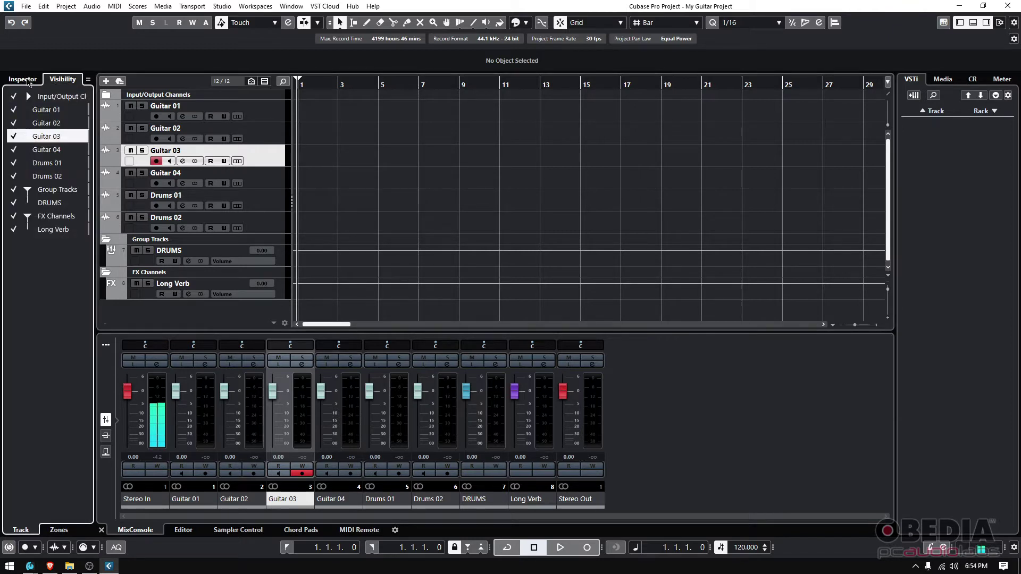
Step: Return the left zone to the Inspector and step through Guitar 01 to Guitar 04
left_click(28, 81)
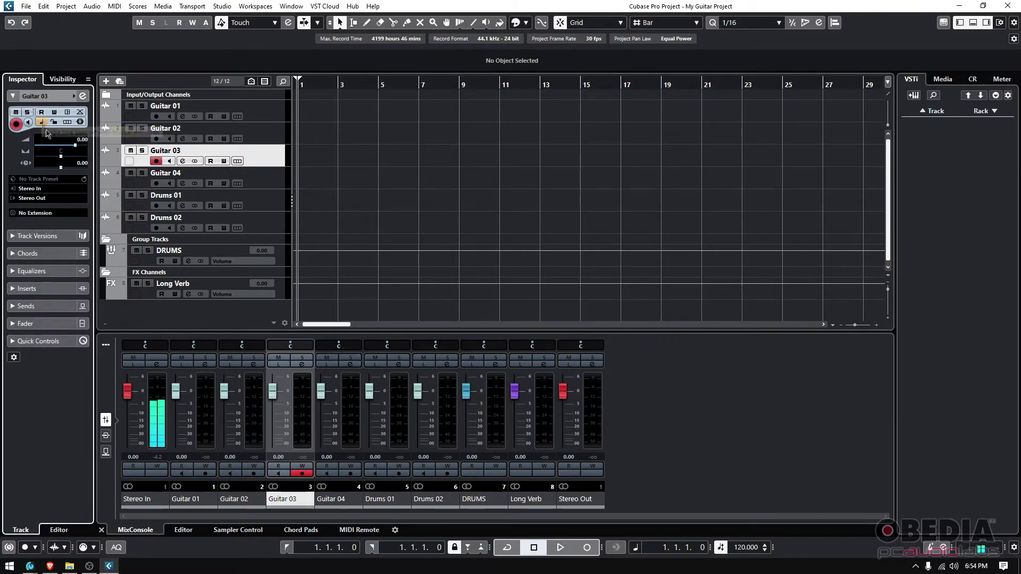
left_click(250, 118)
left_click(251, 139)
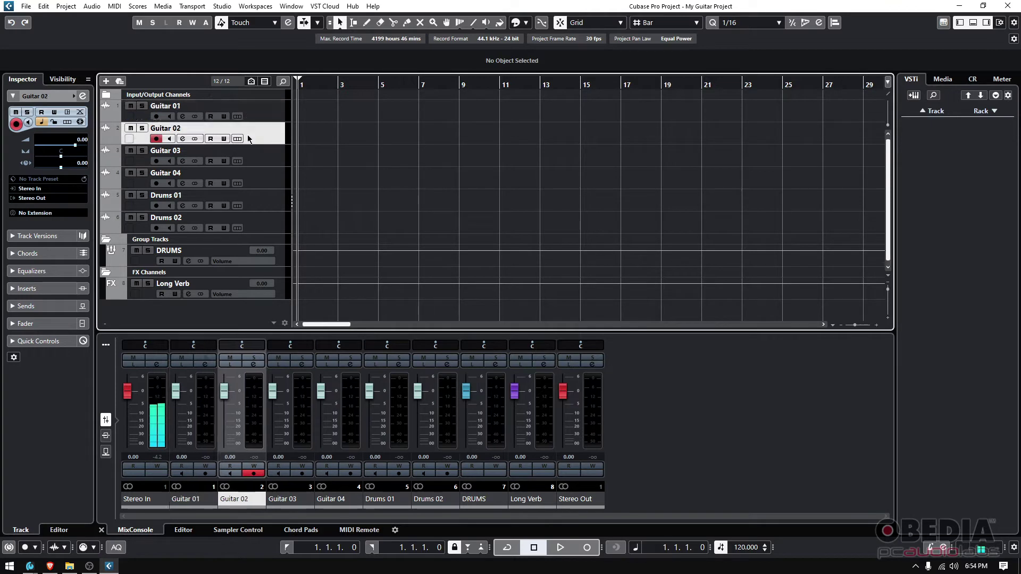
left_click(266, 167)
left_click(268, 187)
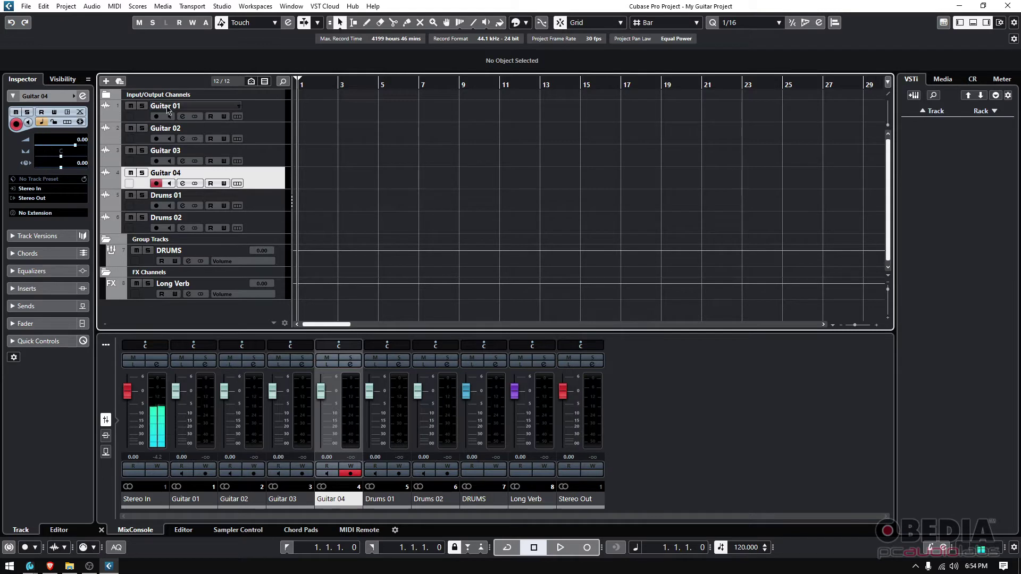
Step: Make Guitar 01 the current track and toggle its Inspector solo on, then off
left_click(266, 117)
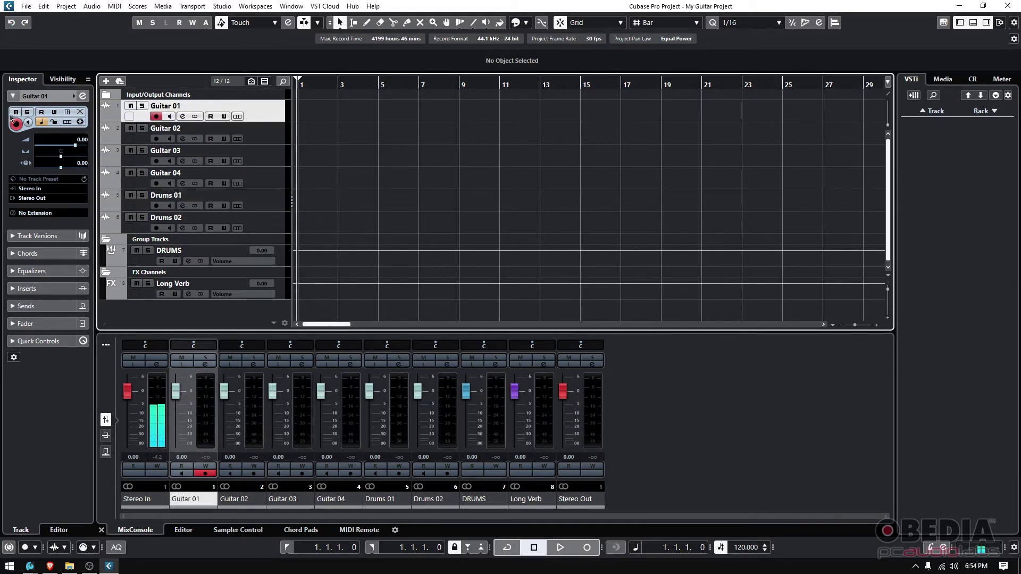
left_click(26, 112)
left_click(26, 113)
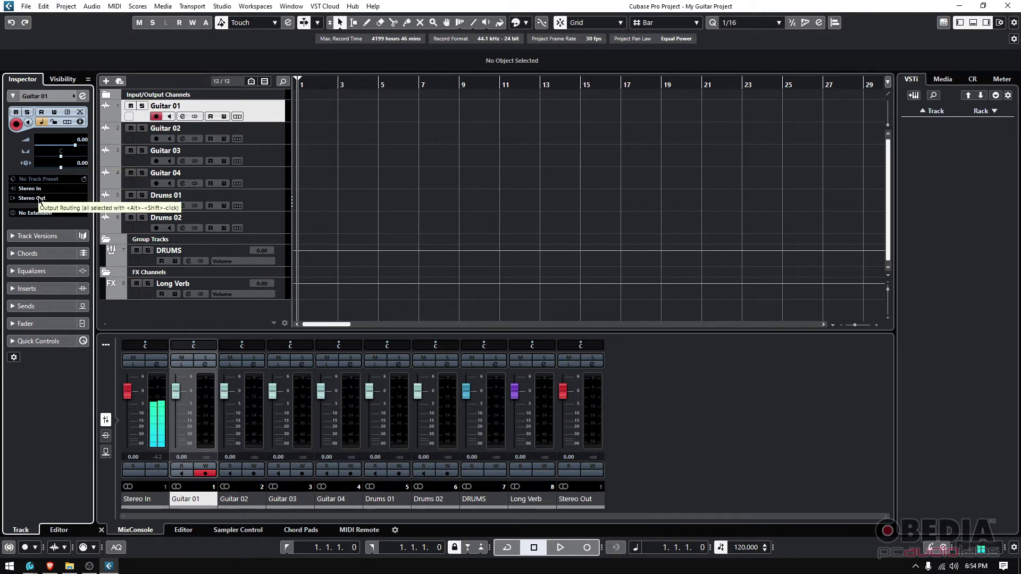
Step: Expand, then collapse, Guitar 01's Equalizers and Inserts Inspector sections
left_click(16, 271)
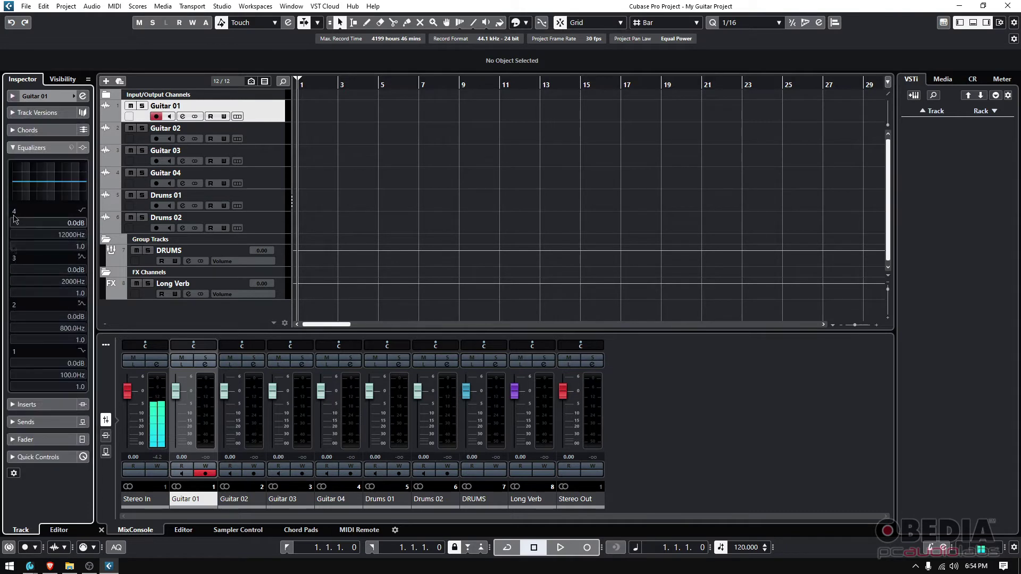
left_click(16, 147)
left_click(13, 164)
left_click(12, 164)
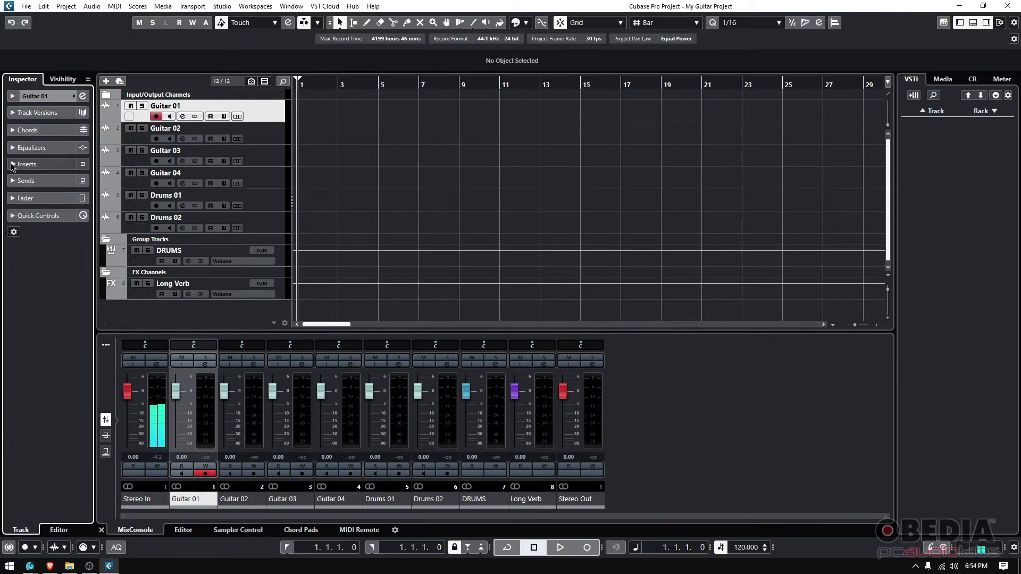
Step: Expand and collapse the Sends section, reopen the main section, then make Guitar 02 current
left_click(12, 181)
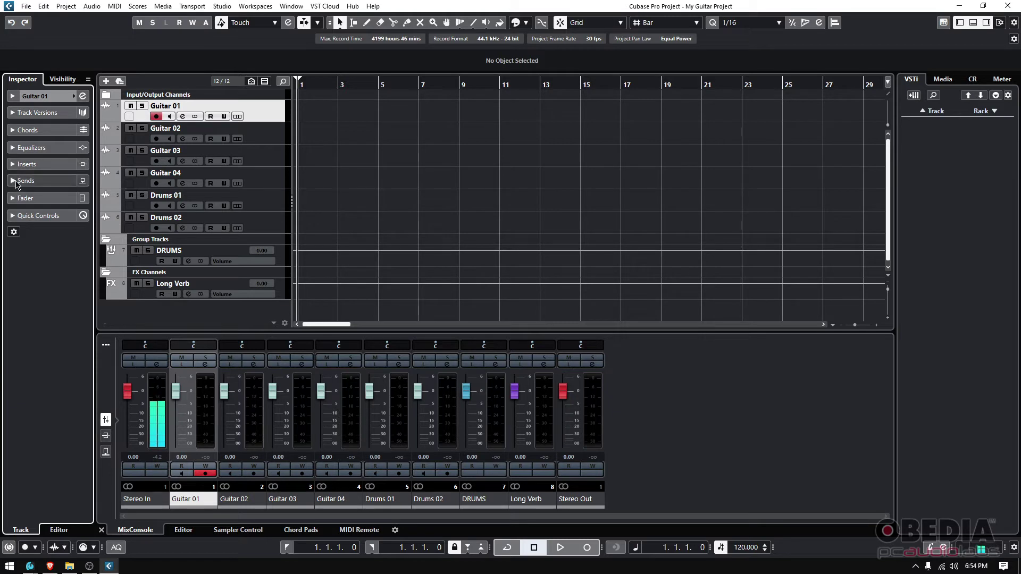
left_click(12, 181)
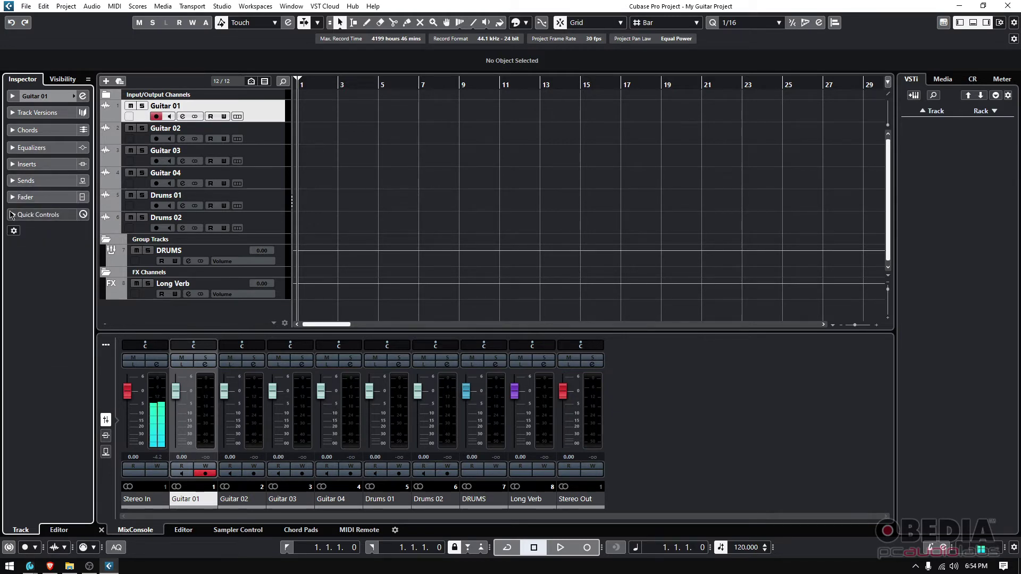
left_click(12, 96)
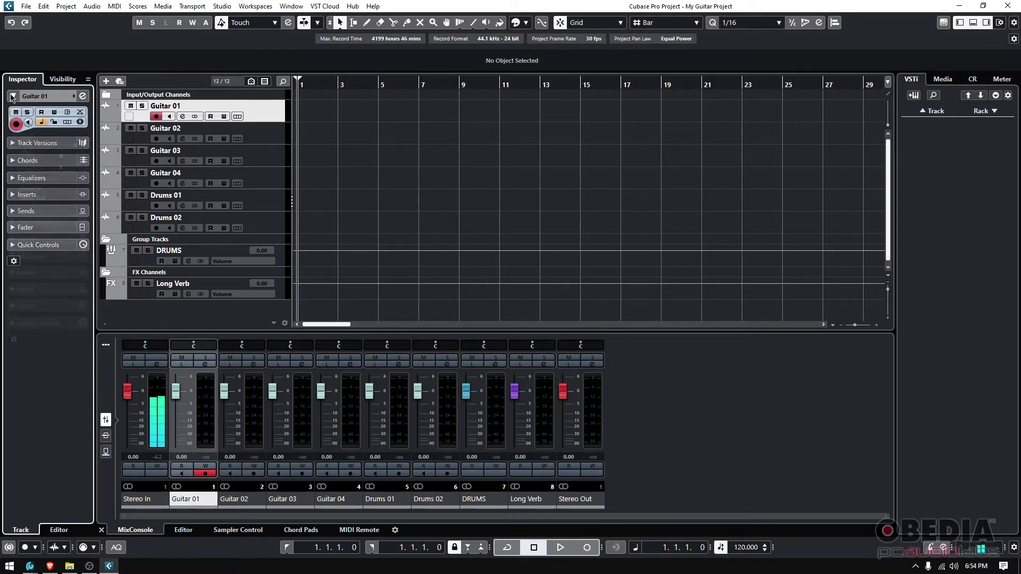
left_click(261, 138)
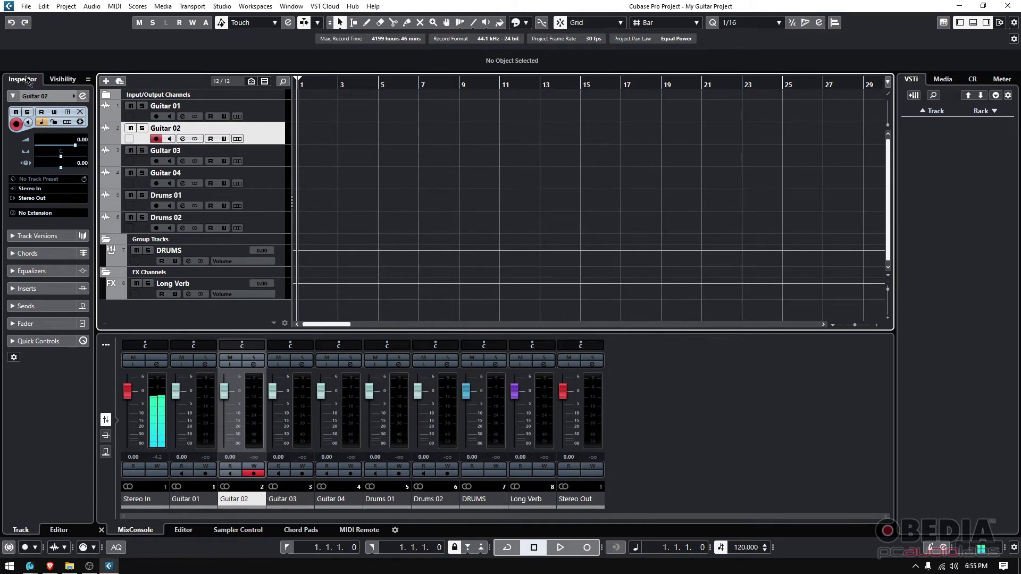
Step: In the Visibility list, select Guitar 01, hide it, then make it visible again
left_click(55, 80)
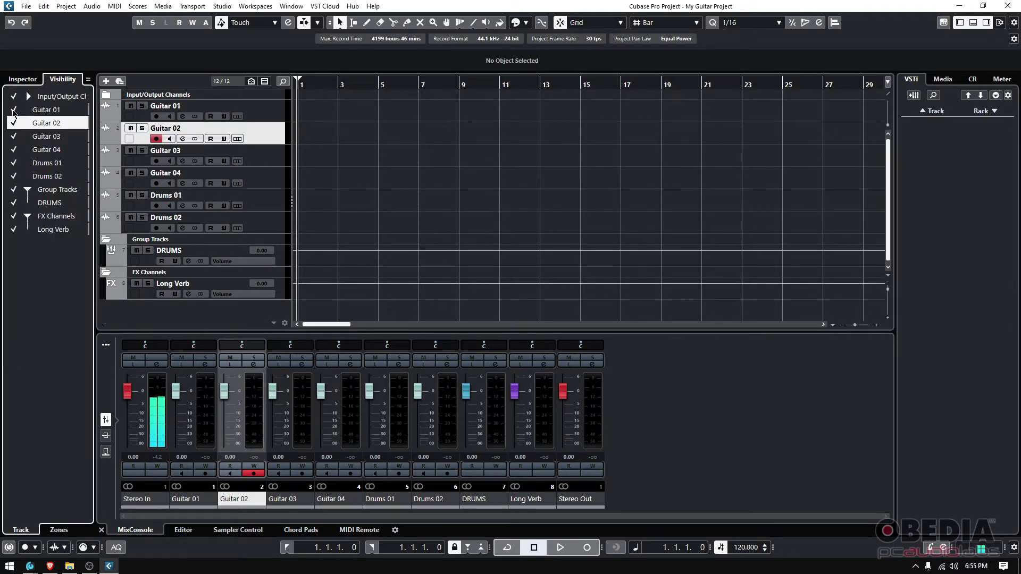
left_click(36, 111)
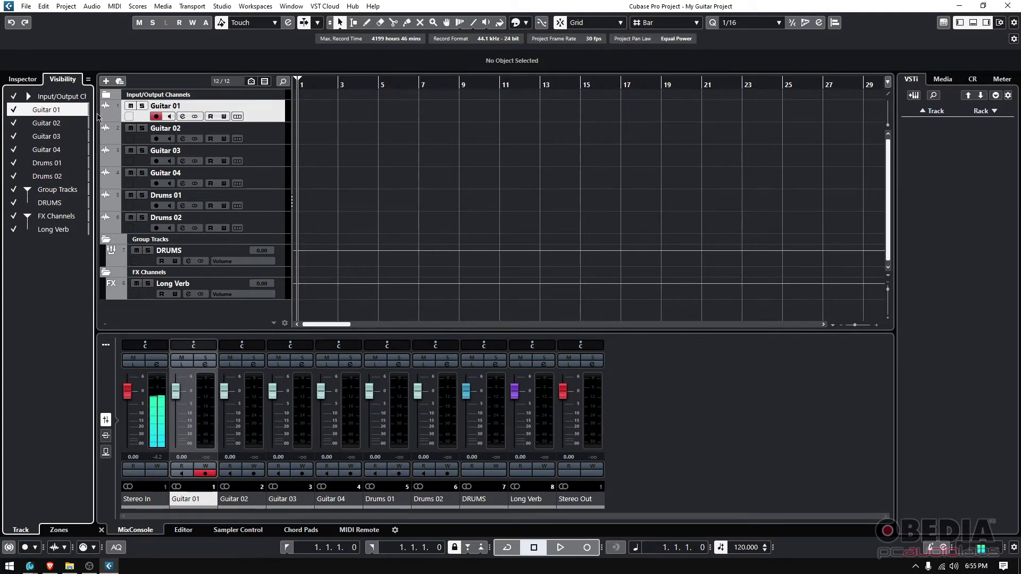
left_click(14, 110)
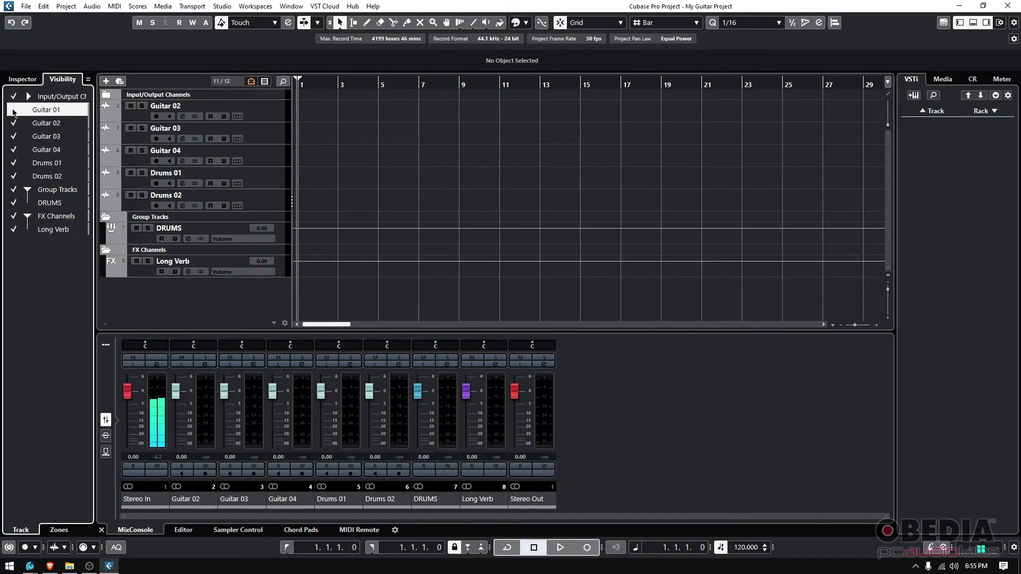
left_click(13, 110)
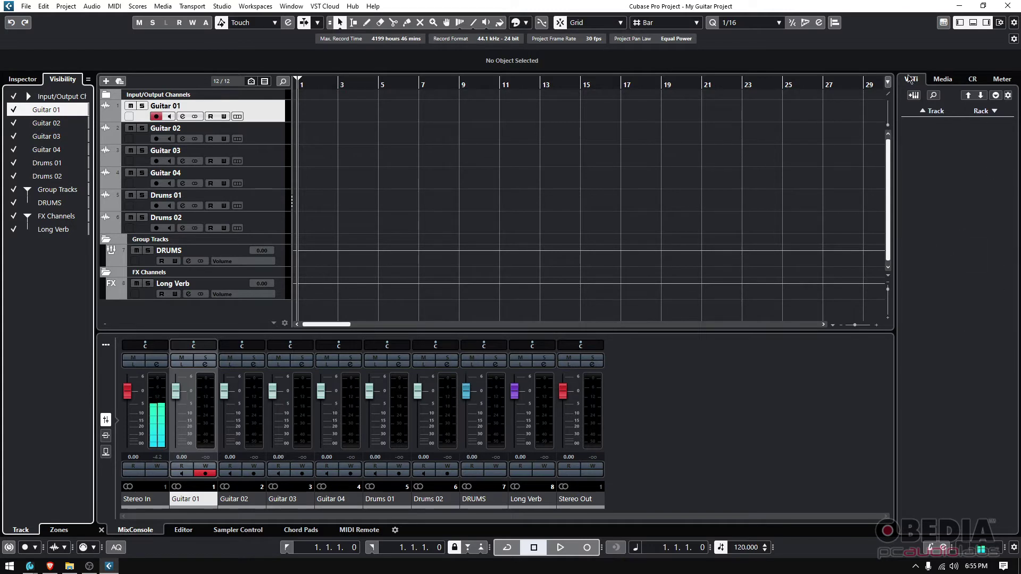
left_click(942, 79)
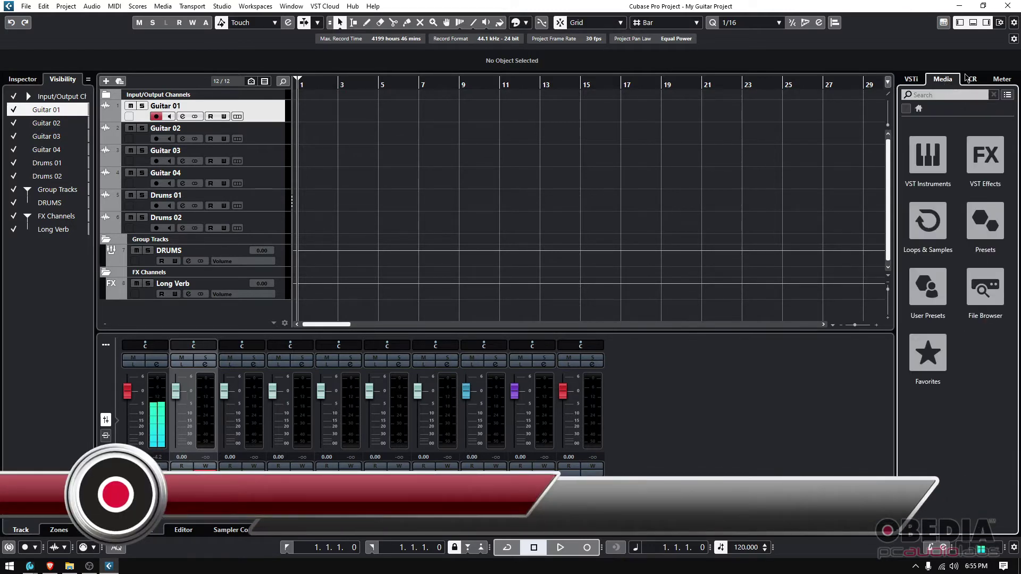
left_click(972, 79)
left_click(1002, 79)
left_click(914, 80)
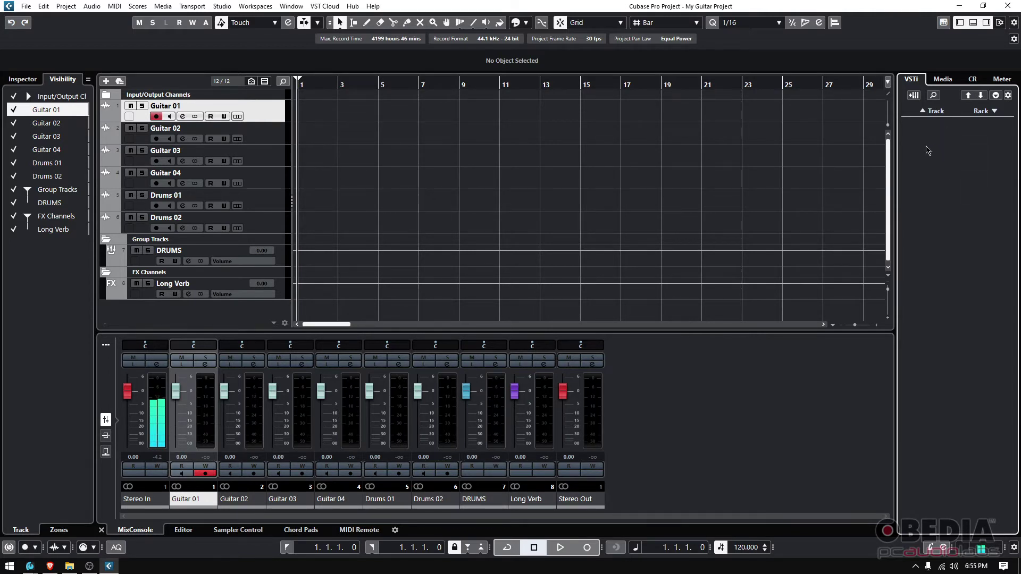
left_click(941, 80)
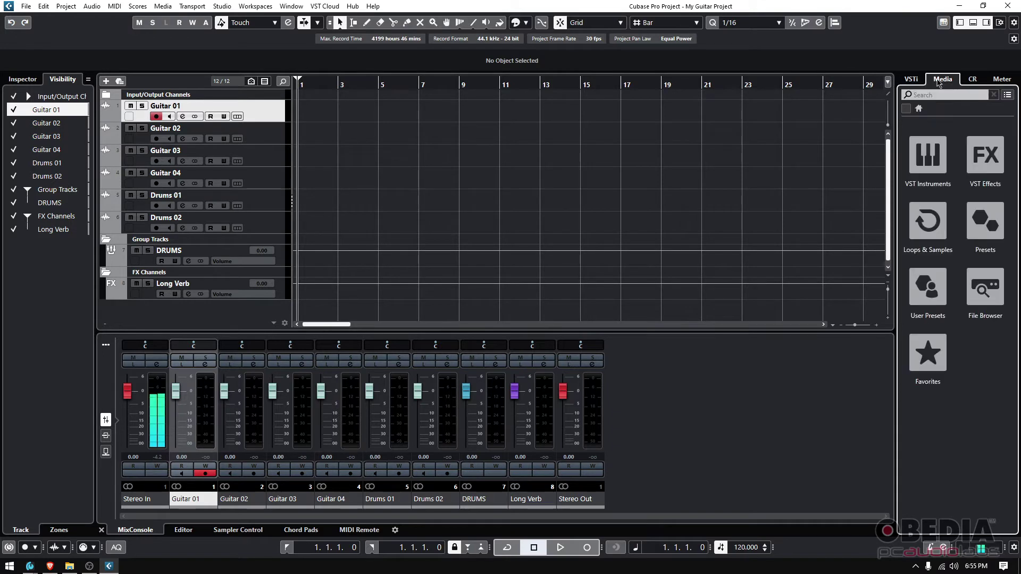
left_click(930, 158)
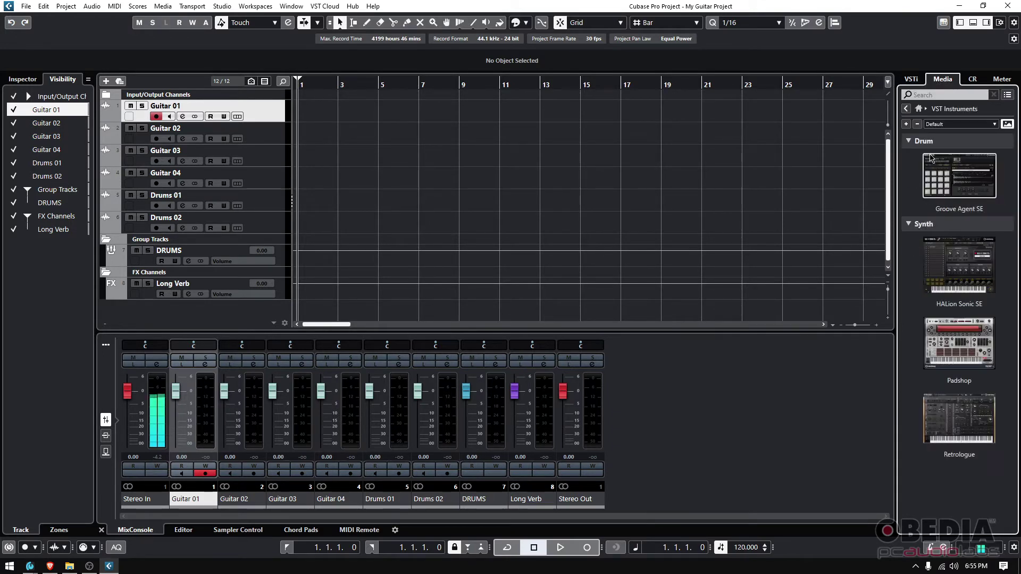
left_click(919, 109)
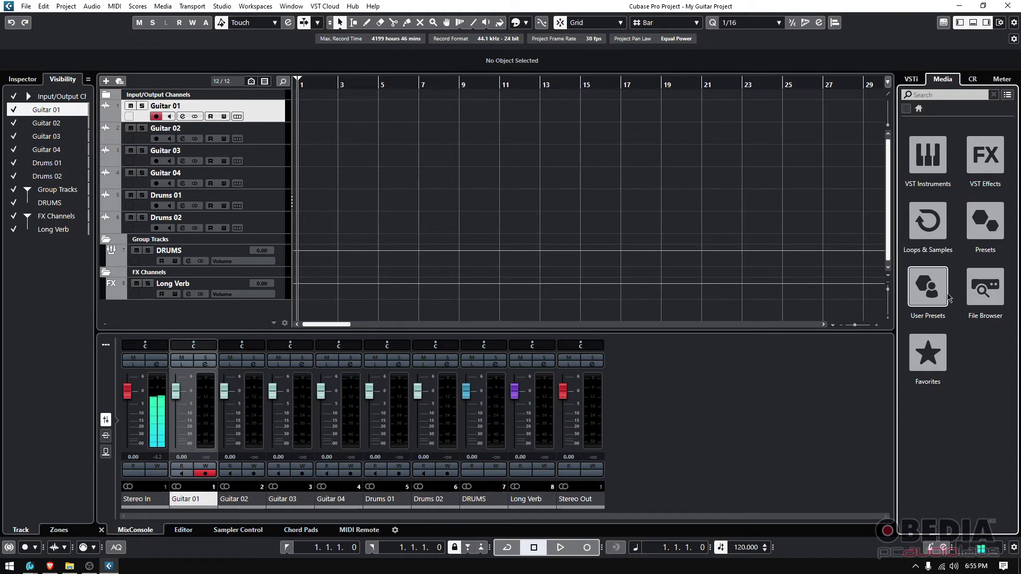
left_click(928, 156)
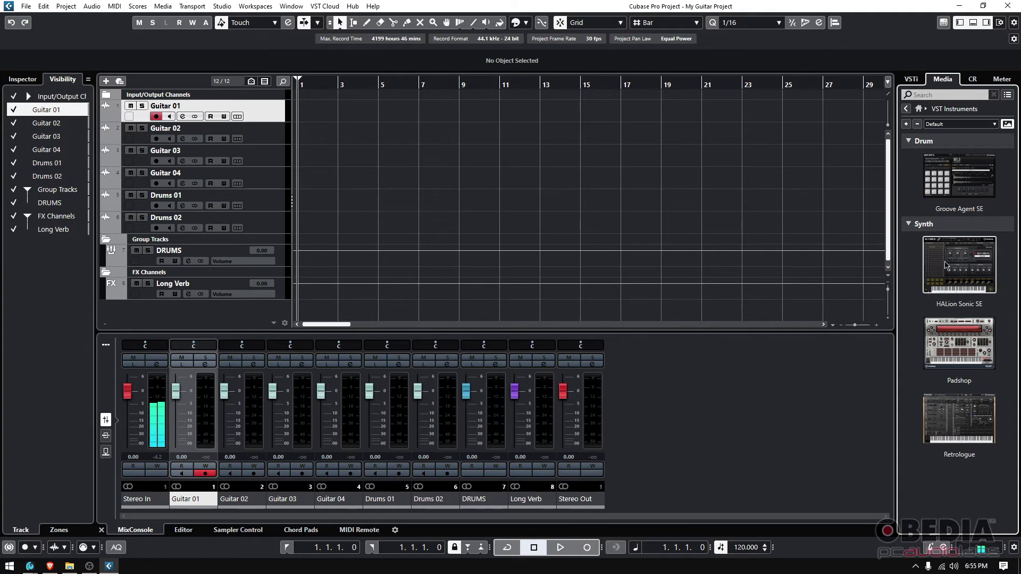
left_click(919, 109)
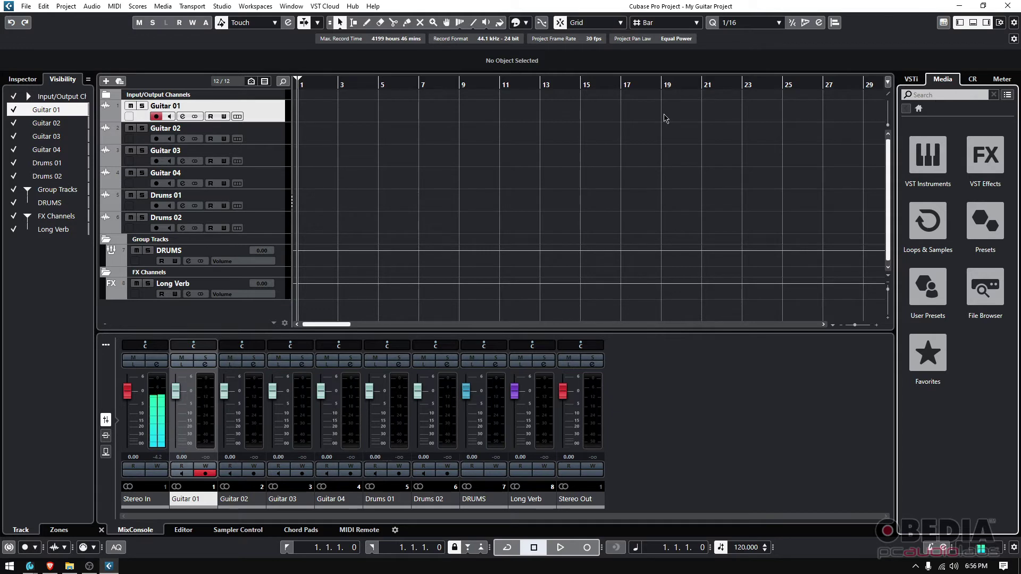
Step: Show the right zone's Control Room panel, then the Master output's Meter panel
left_click(975, 80)
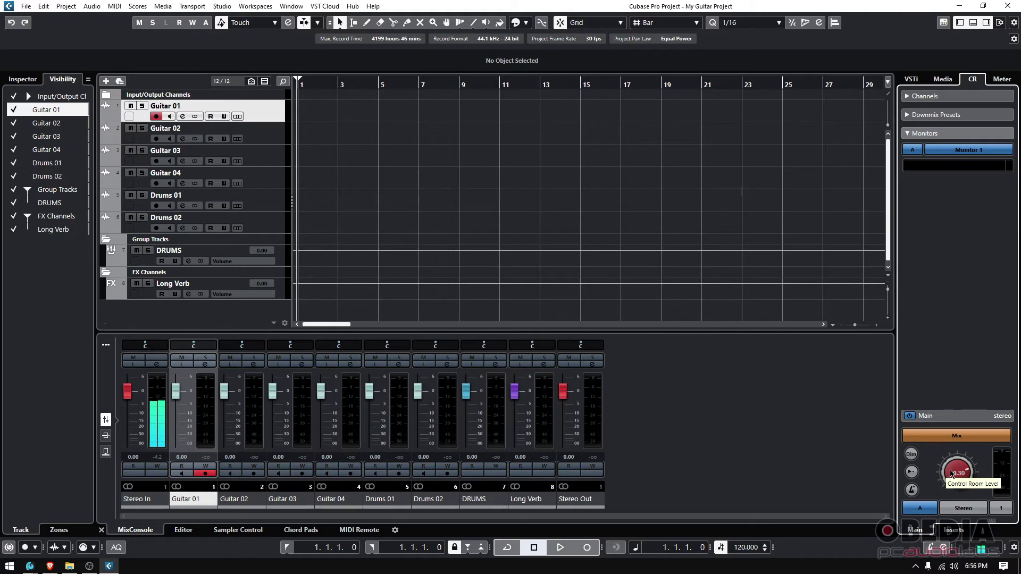
left_click(1002, 80)
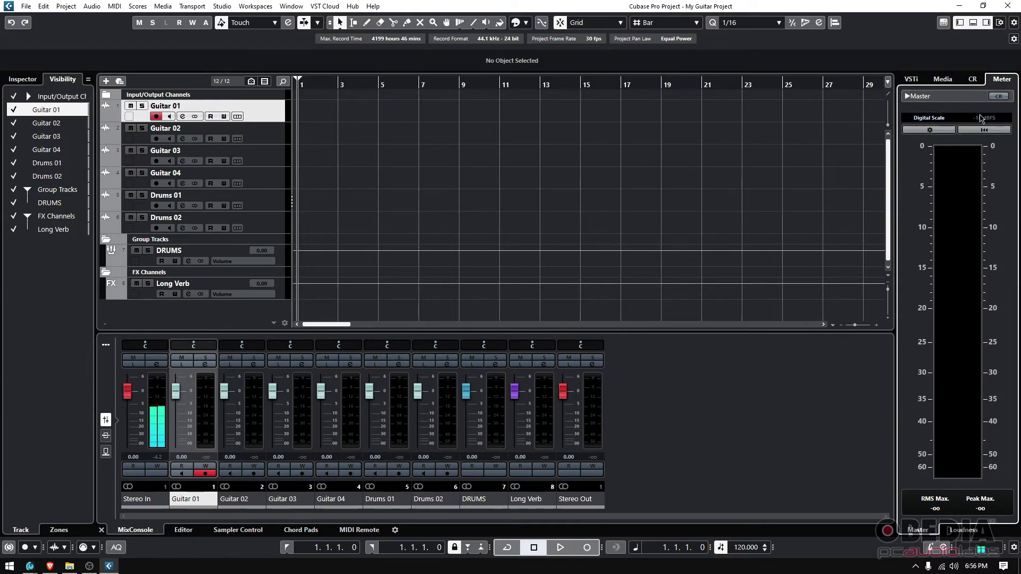
left_click(931, 119)
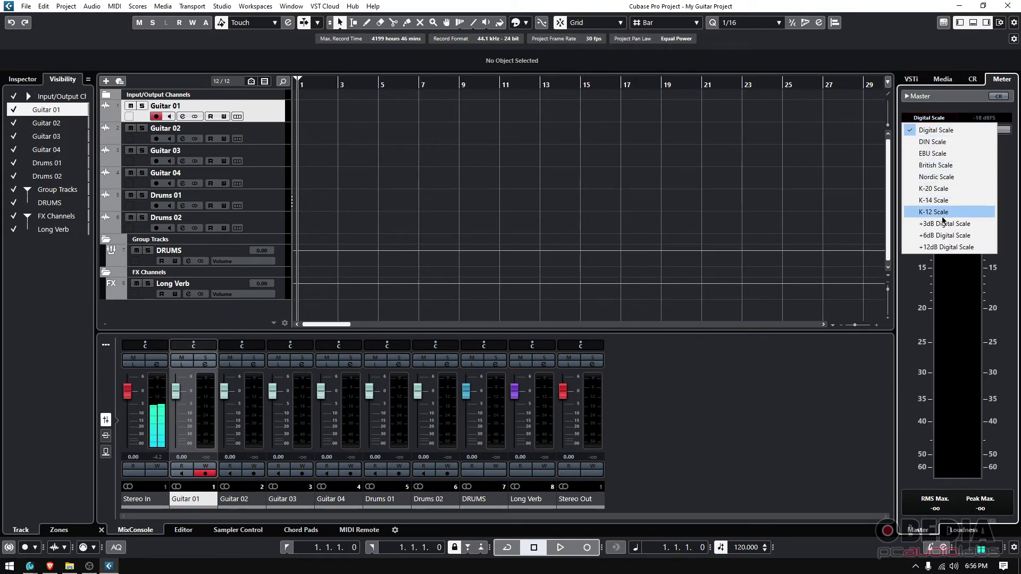
left_click(953, 110)
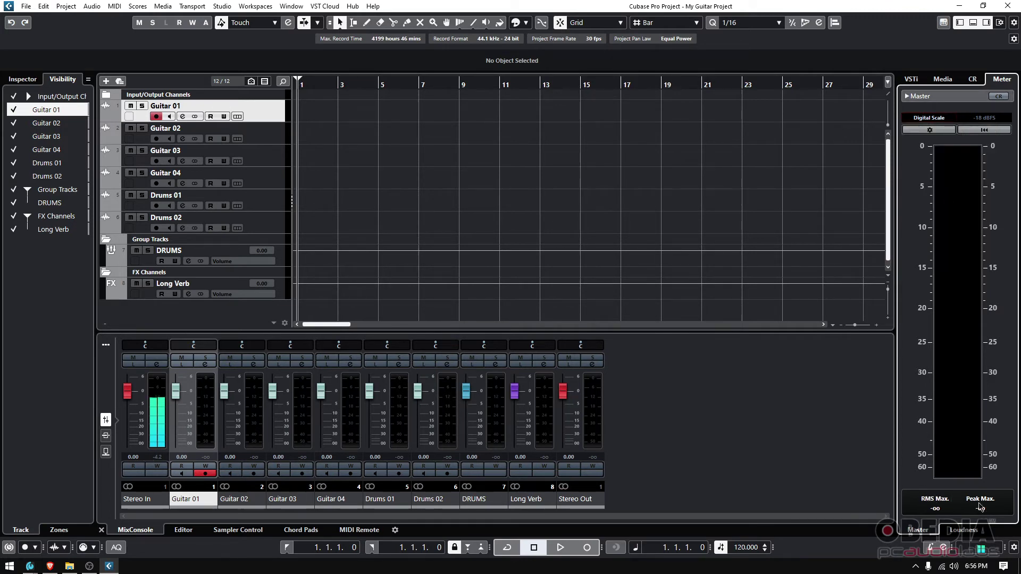
left_click(964, 530)
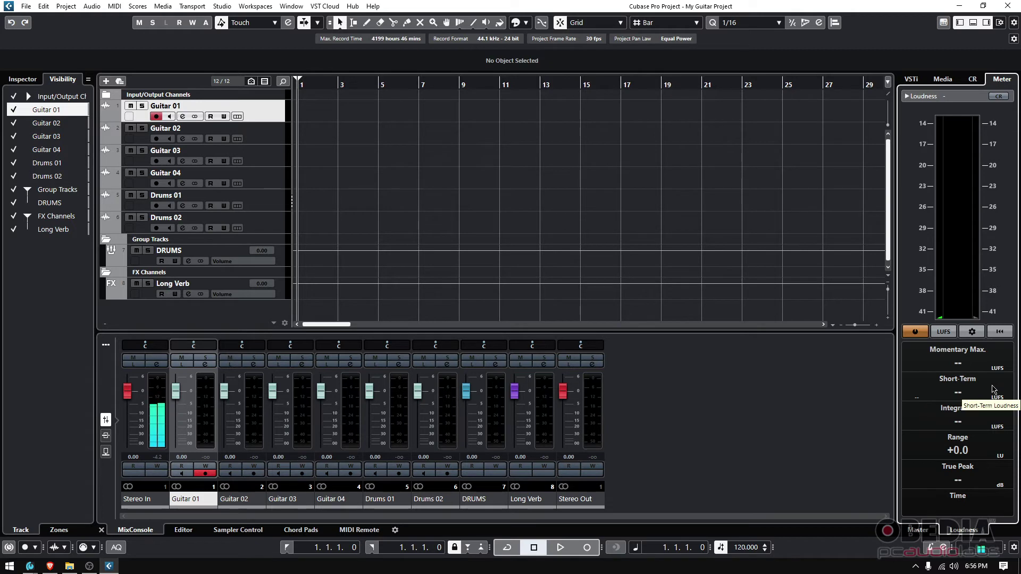
left_click(926, 530)
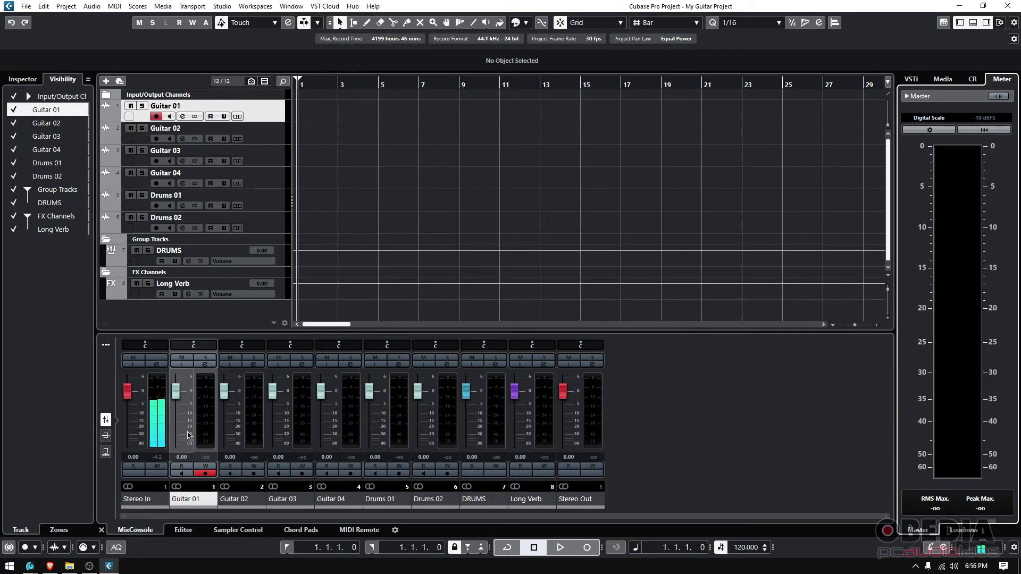
Step: Select MixConsole channels left to right, from Guitar 02 through the DRUMS group
left_click(254, 432)
left_click(309, 424)
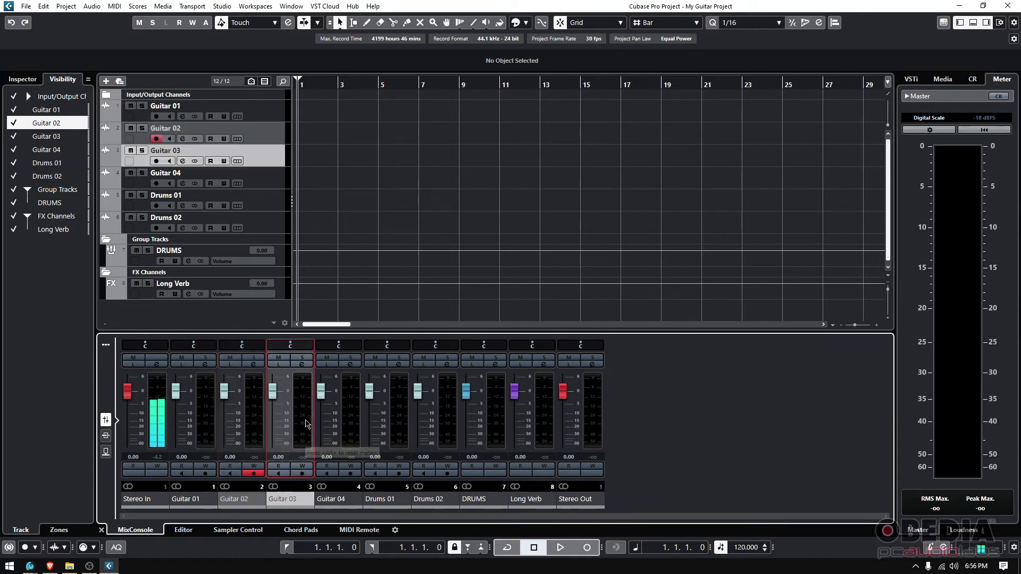
left_click(348, 403, "shift")
left_click(349, 403)
left_click(396, 407)
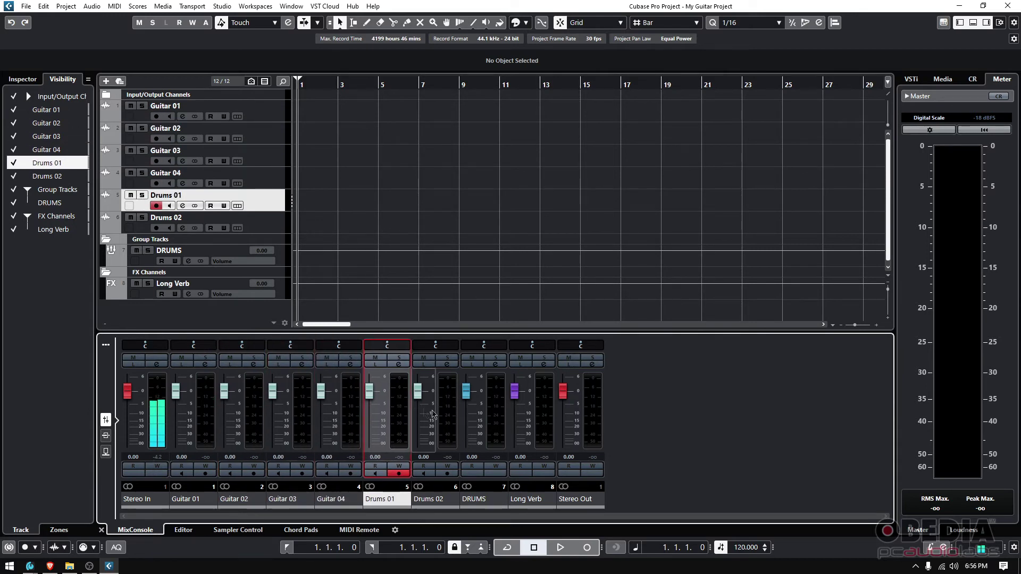
left_click(443, 415)
left_click(490, 414)
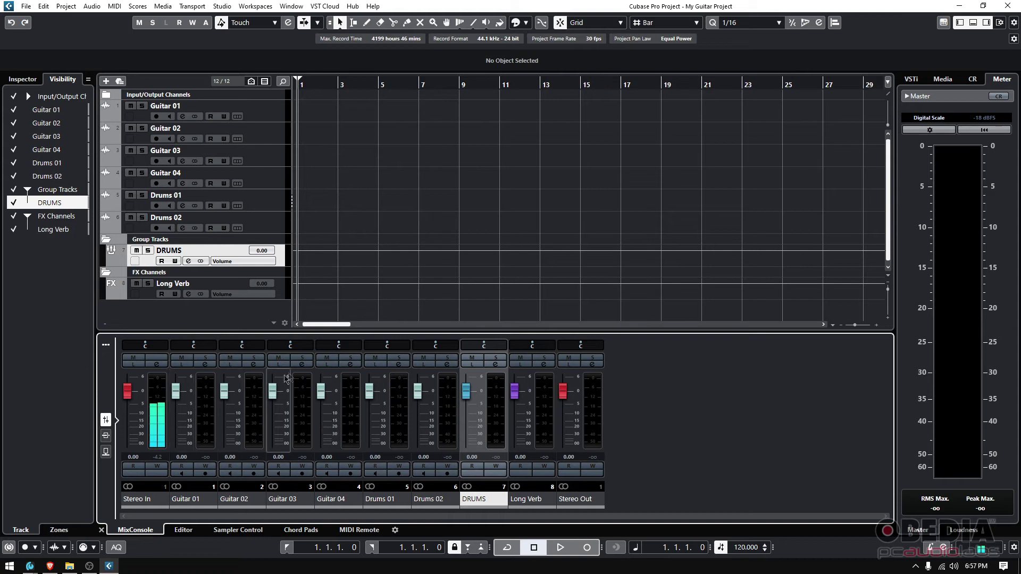
Step: Select channels back right to left from Drums 02, finishing on the Stereo In channel
left_click(447, 404)
left_click(394, 407)
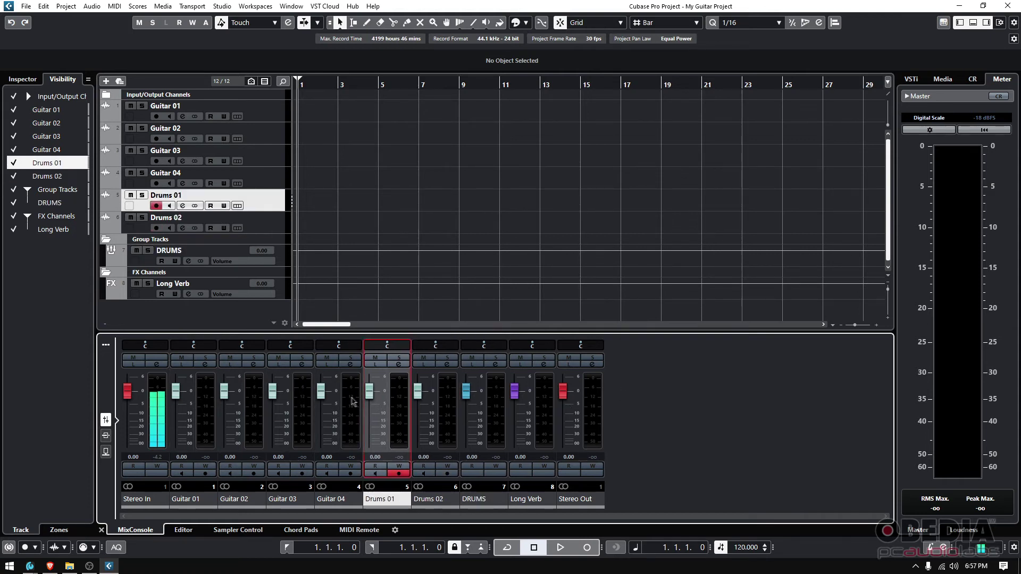
left_click(352, 403)
left_click(304, 407)
left_click(256, 405)
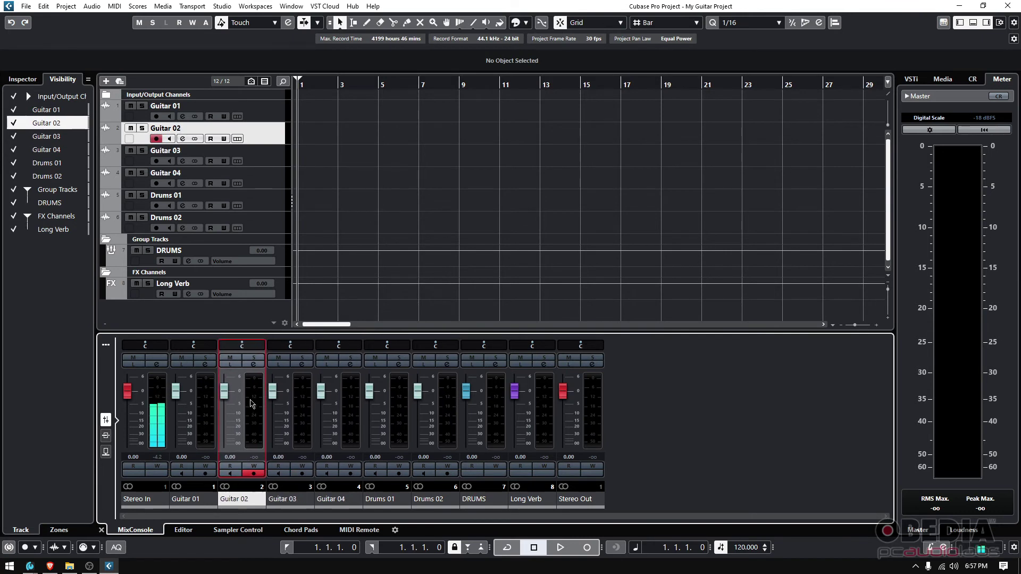
left_click(208, 402)
left_click(156, 391)
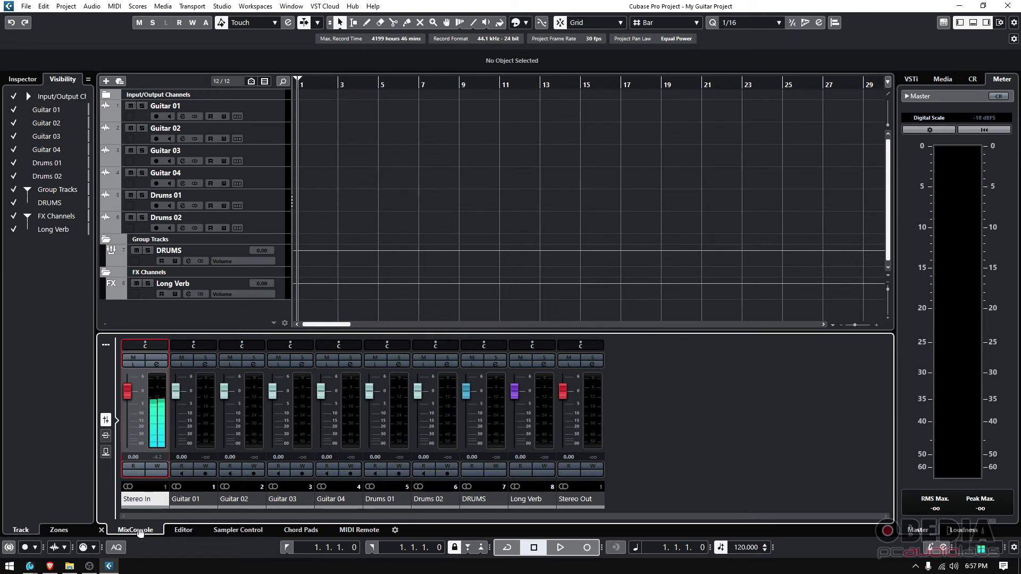
Step: Cycle the lower zone through Editor, Sampler Control and Chord Pads, ending on MIDI Remote
left_click(184, 530)
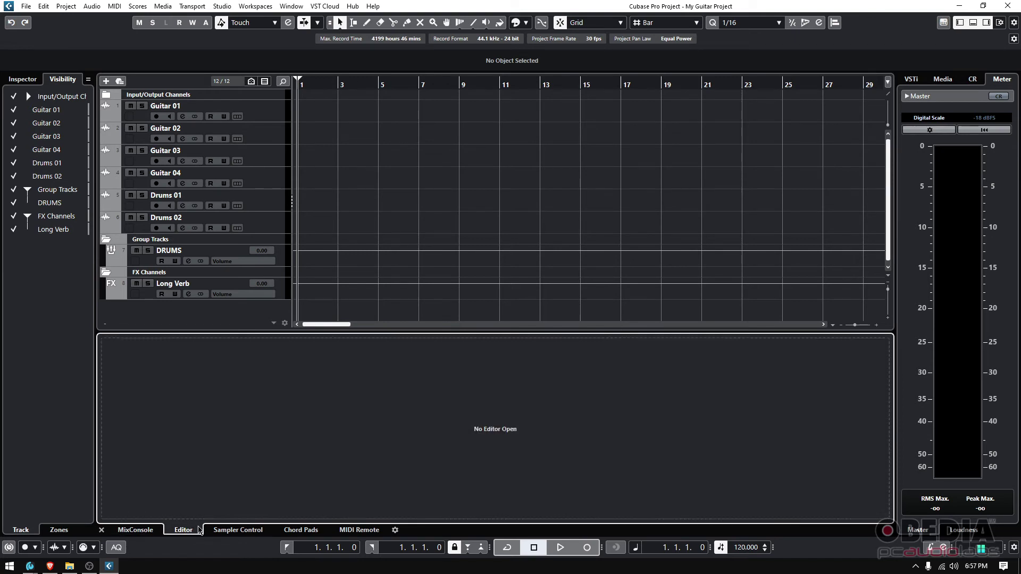
left_click(231, 532)
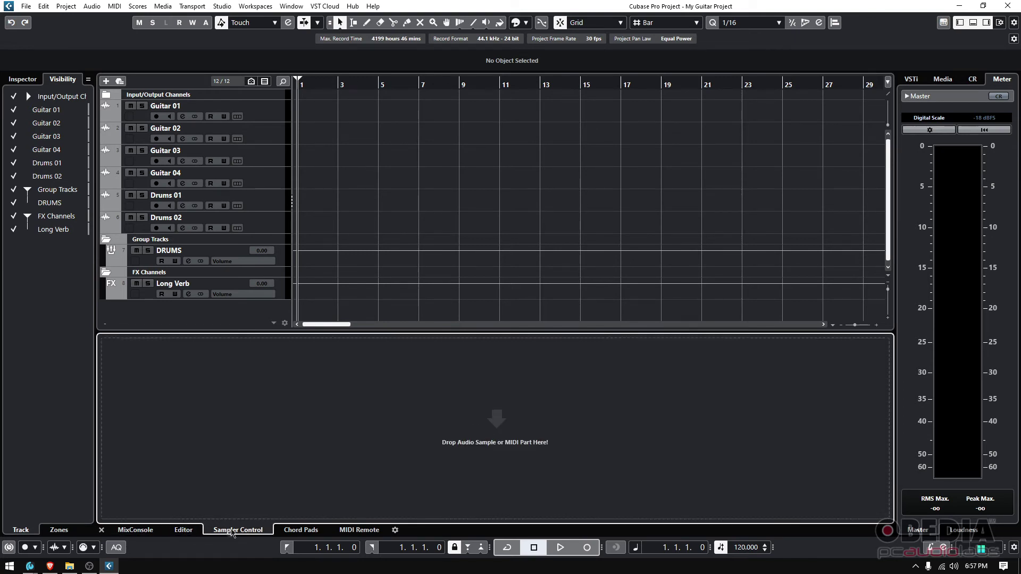
left_click(292, 532)
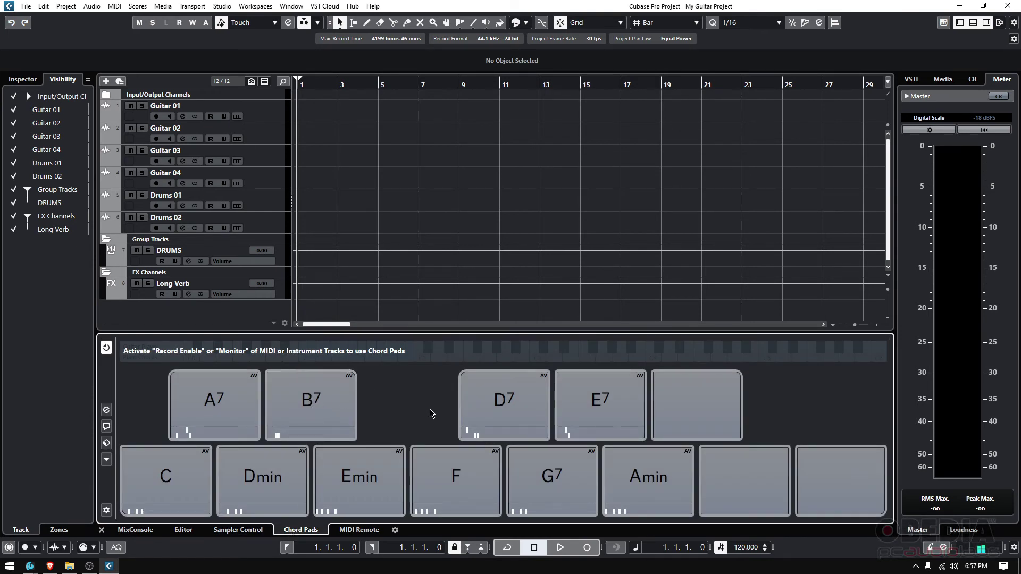
left_click(349, 532)
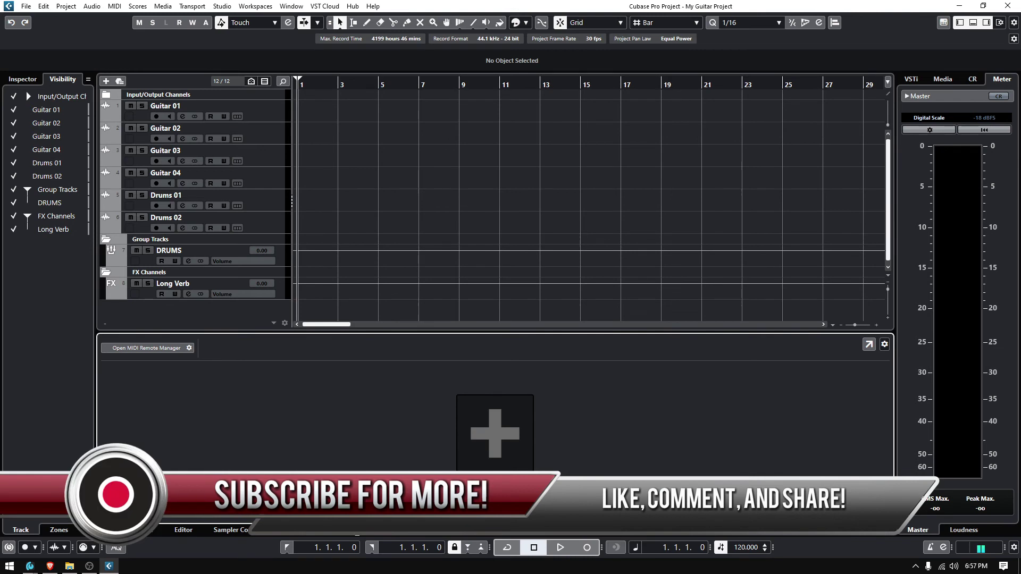
Step: Switch the lower zone back to the MixConsole channel faders and meters
left_click(157, 530)
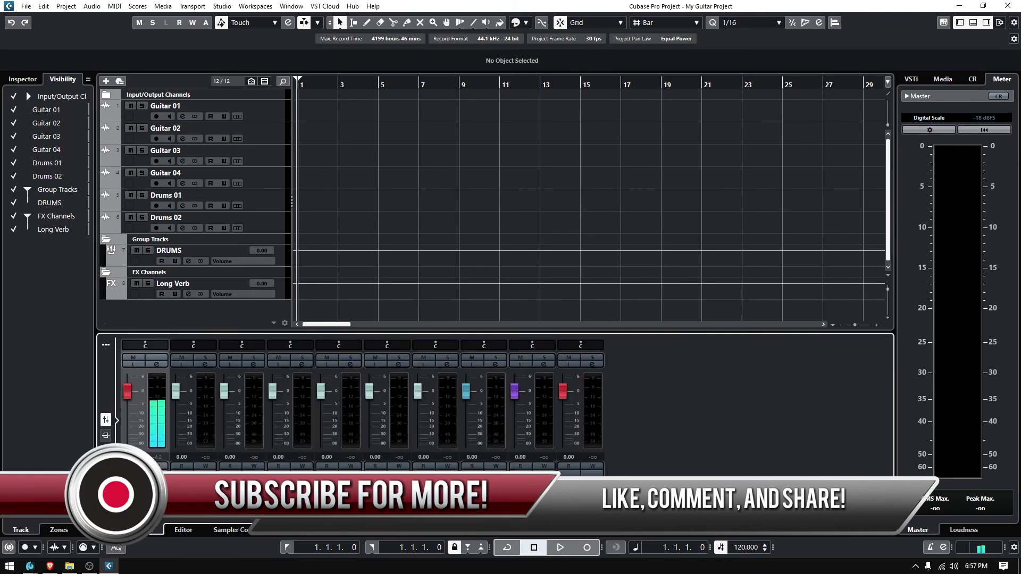